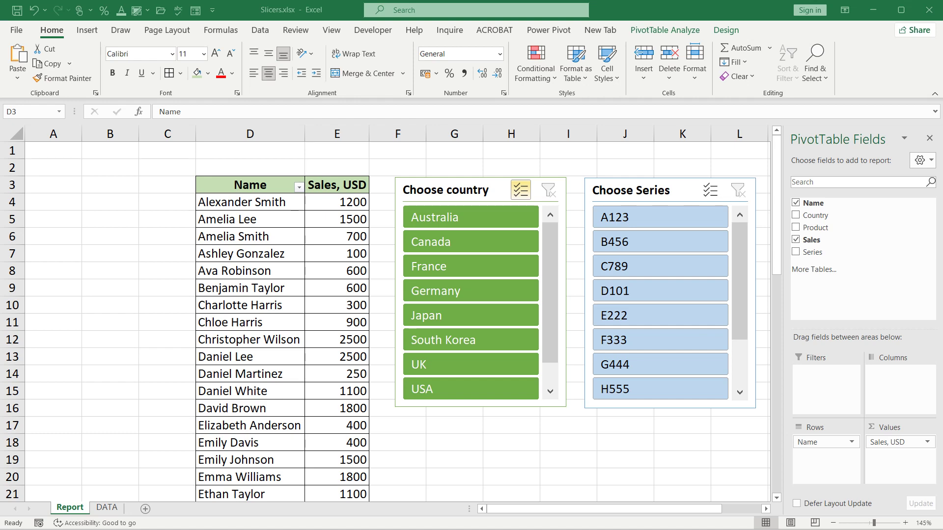
Step: Add Country as a report filter above the pivot table and filter it to South Korea
scroll(740, 291, "down", 2)
scroll(741, 291, "up", 2)
left_click(276, 185)
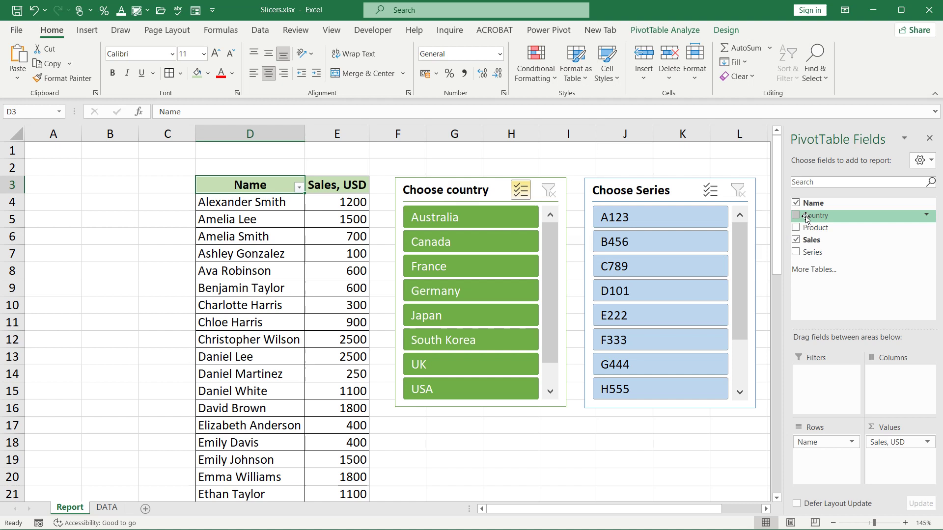
left_click_drag(817, 219, 833, 383)
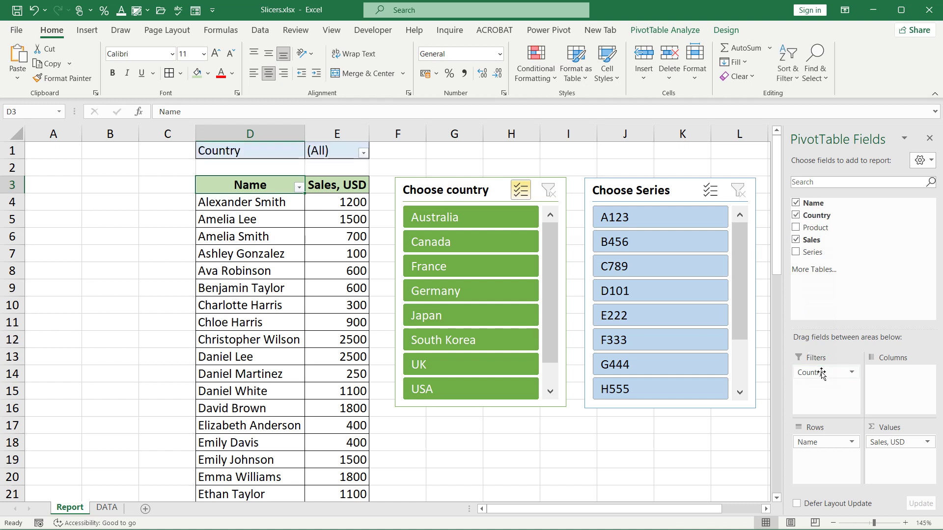
left_click(331, 150)
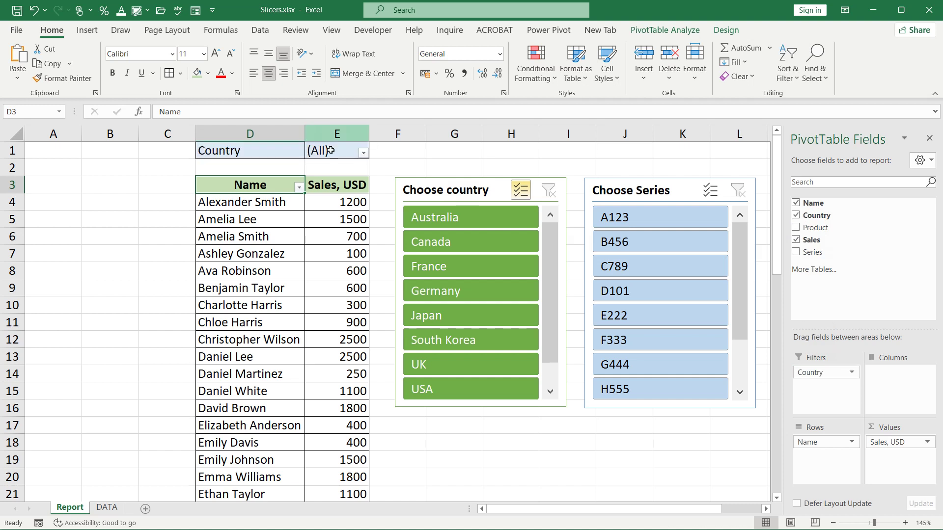
left_click(364, 153)
left_click(255, 246)
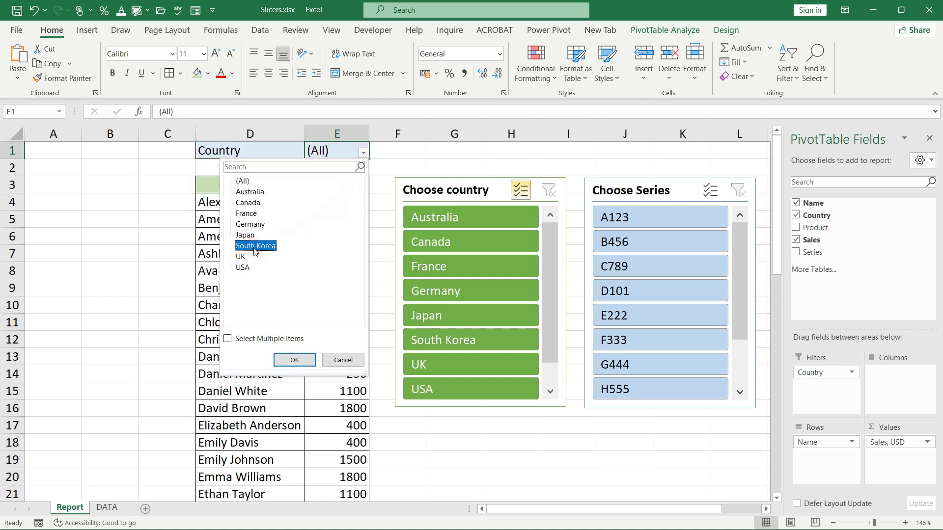
left_click(296, 360)
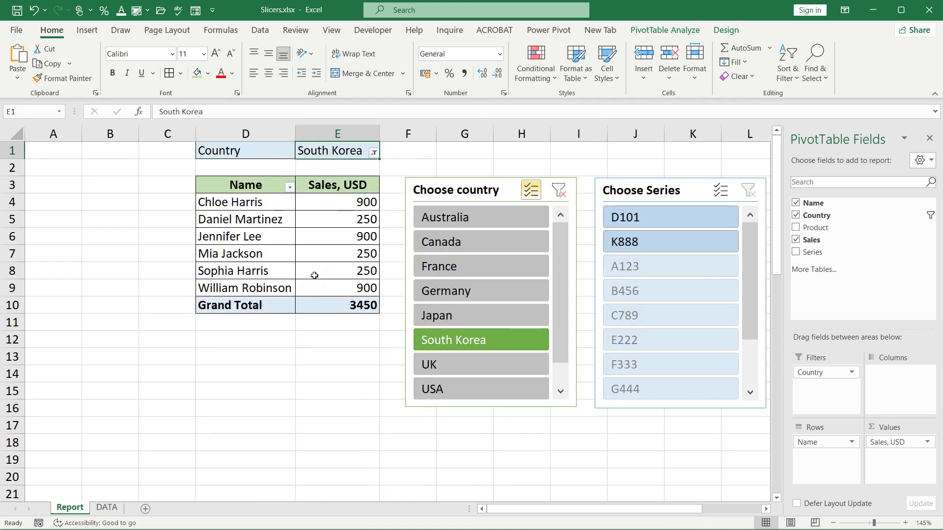
mouse_move(311, 201)
Step: Drop the Country filter field and delete the Choose Series and Choose country slicers
left_click_drag(809, 373, 716, 343)
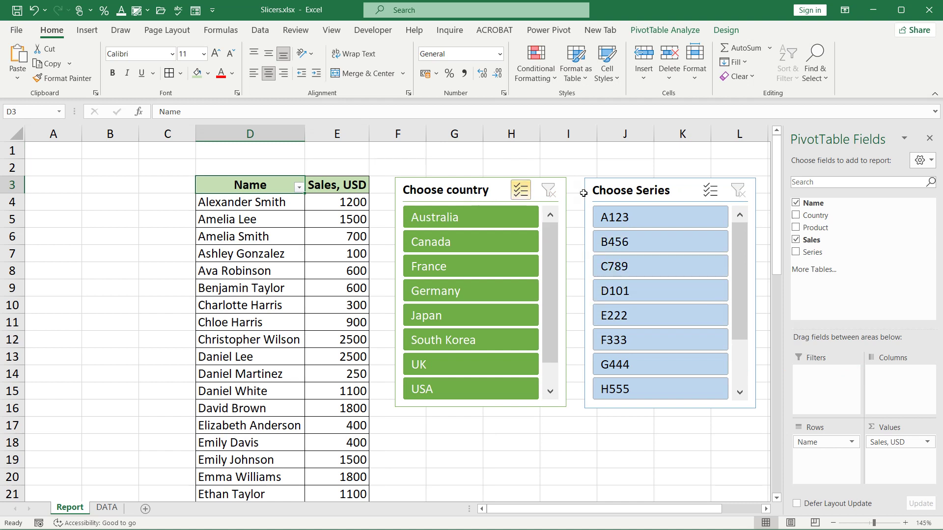
left_click(628, 192)
type("e")
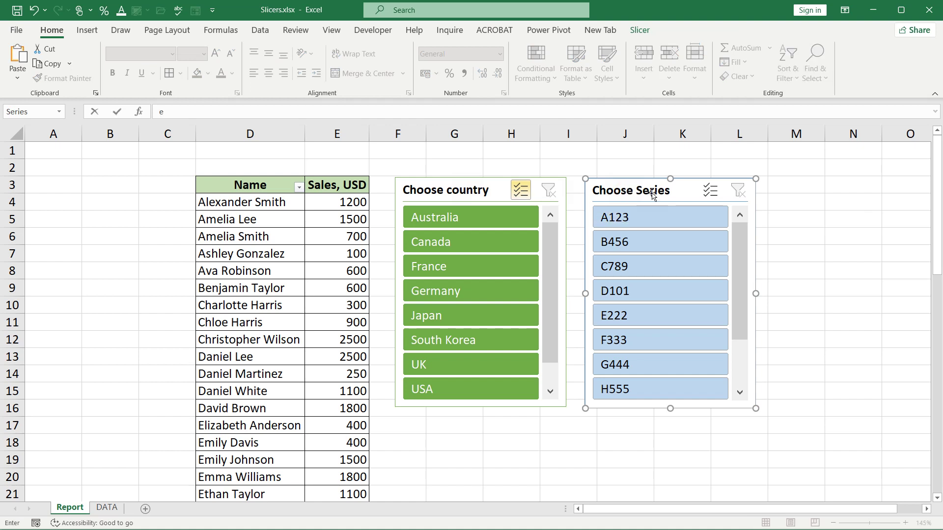
key("Escape")
key("ctrl+z")
key("ctrl+z")
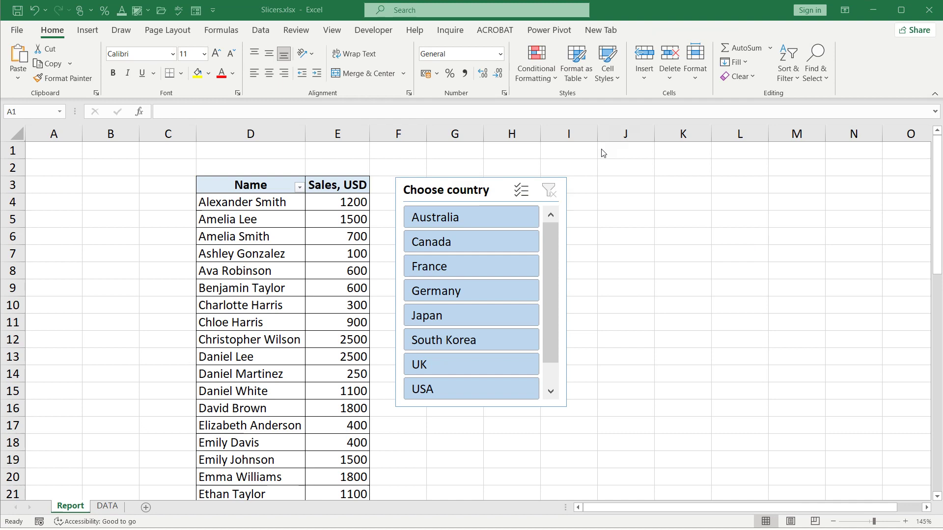
left_click(505, 187)
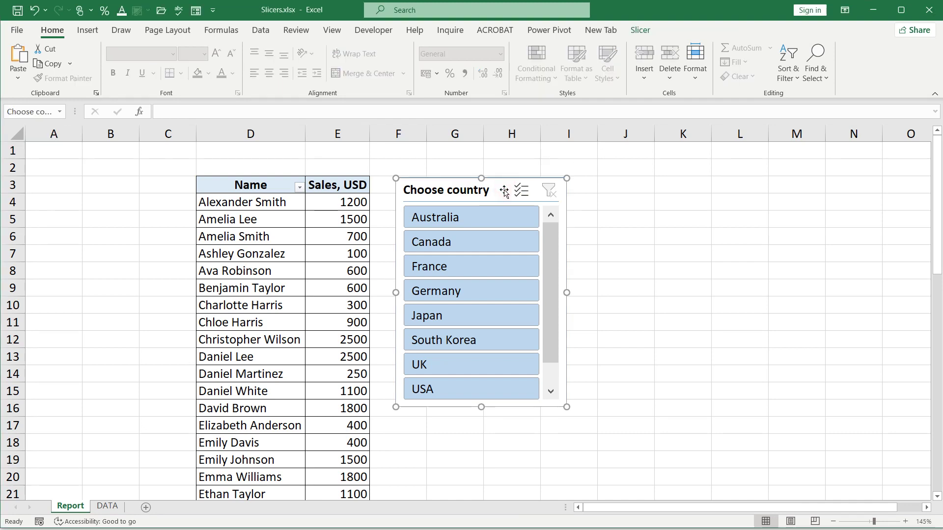
key("Delete")
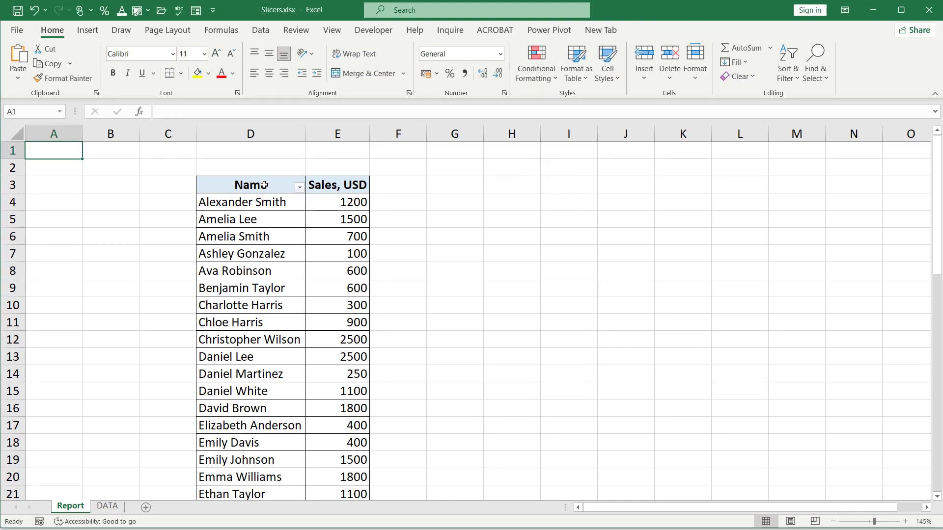
Step: Add a Country slicer from the PivotTable Fields list beside the pivot table
left_click(264, 184)
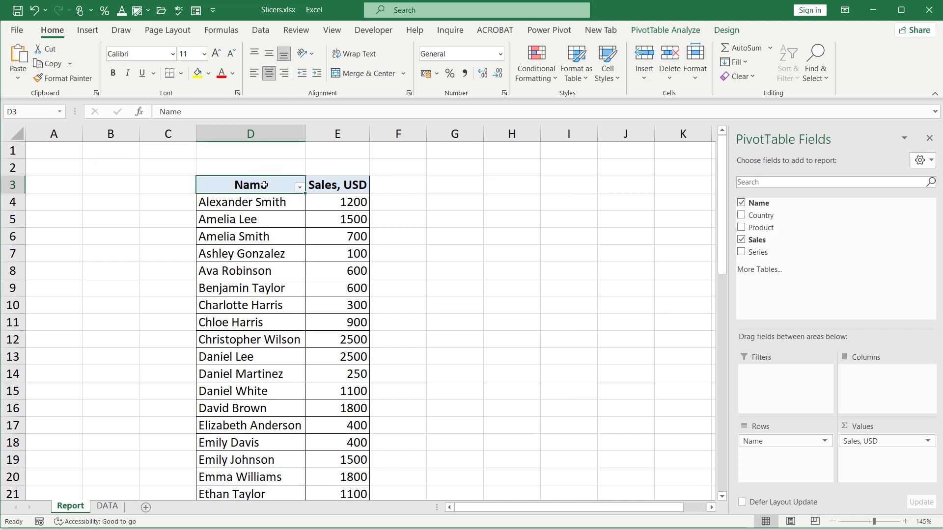
right_click(767, 216)
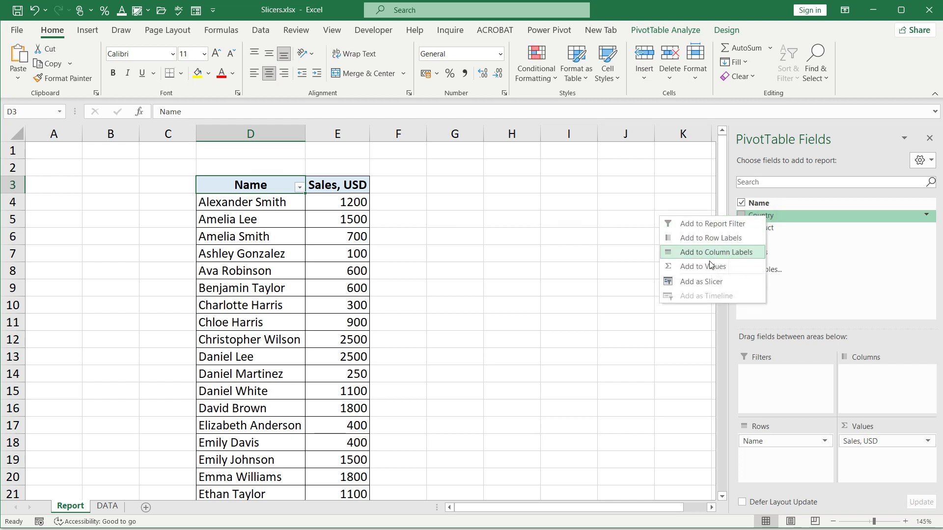
left_click(708, 287)
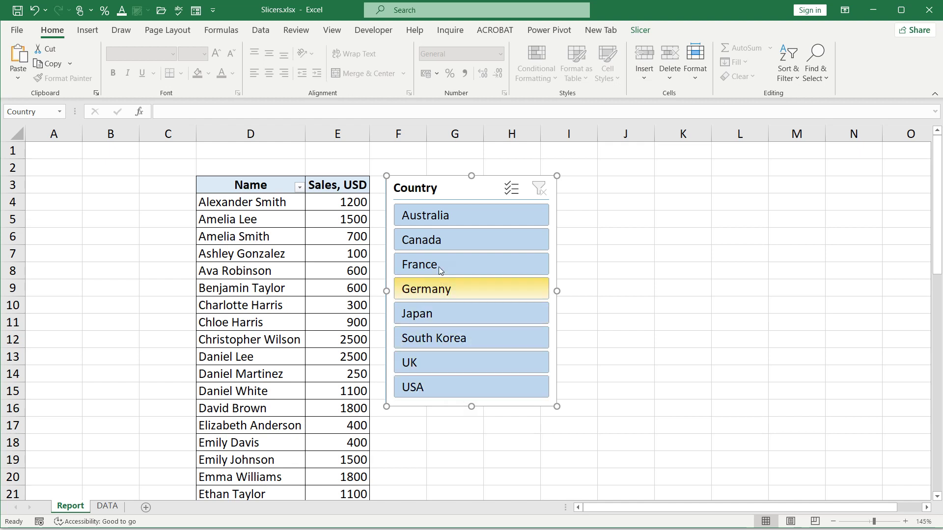
Step: Filter the Country slicer to Australia, then Australia and France, and finally Japan through USA
left_click(433, 217)
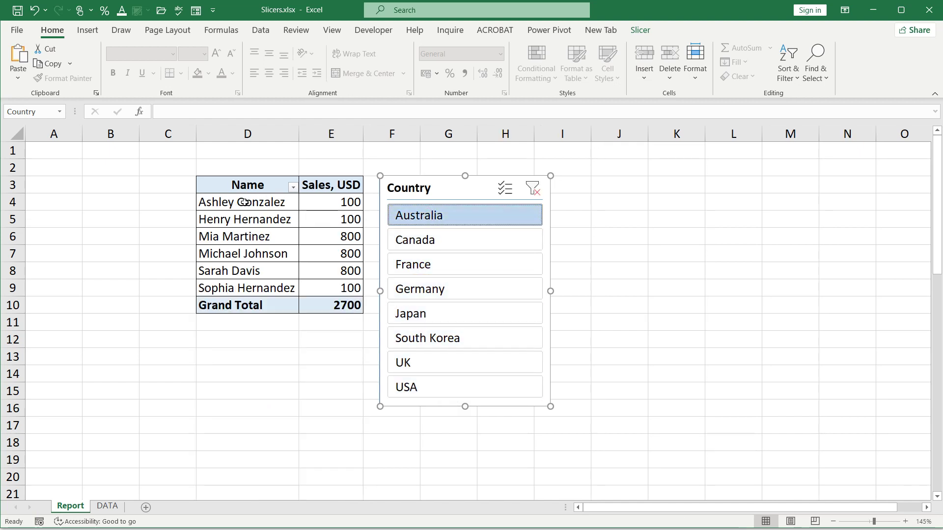
left_click_drag(244, 202, 354, 290)
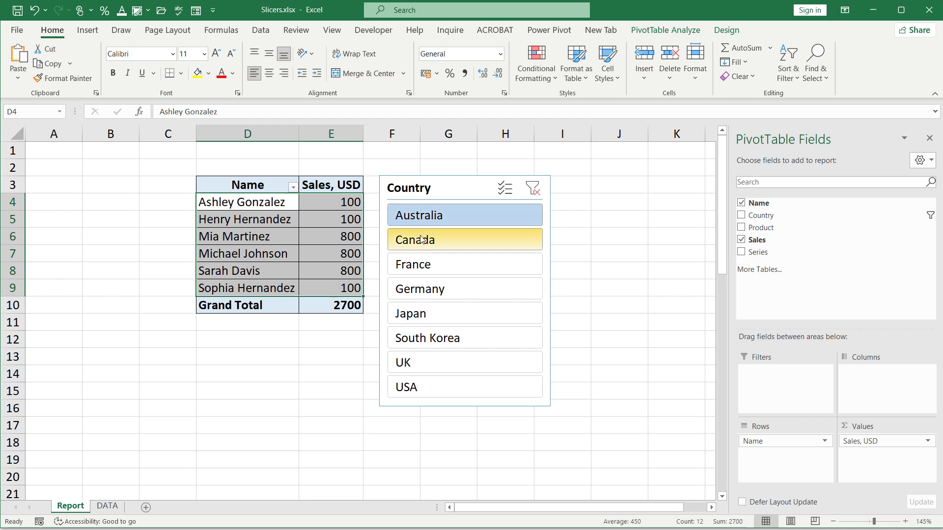
left_click(431, 269, "ctrl")
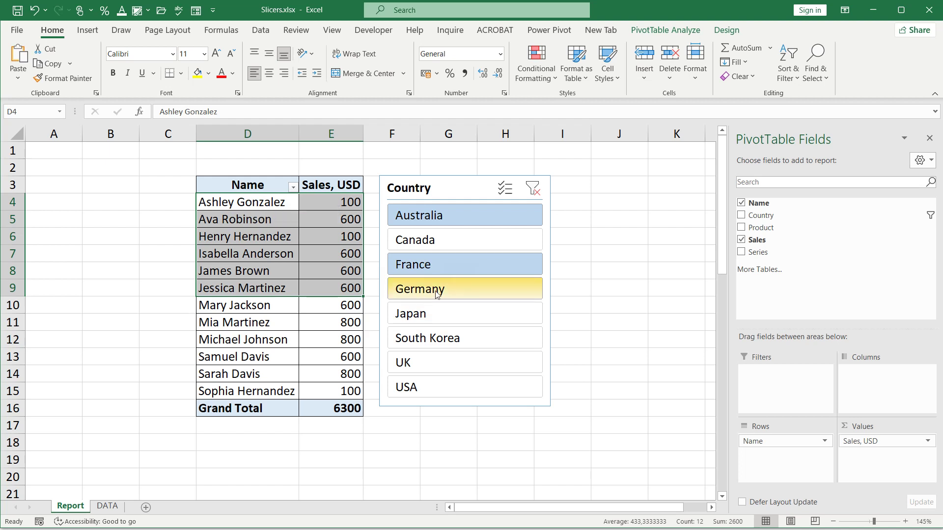
left_click(453, 258, "ctrl")
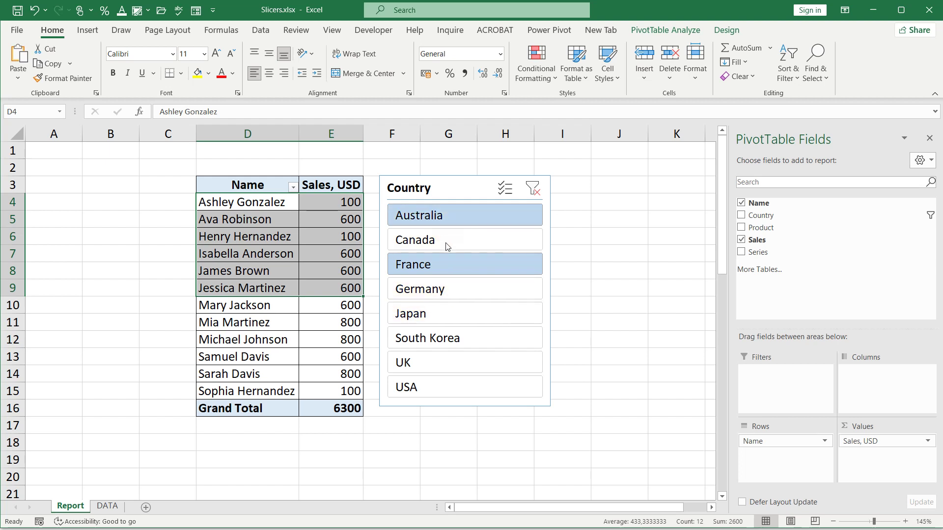
left_click(429, 317)
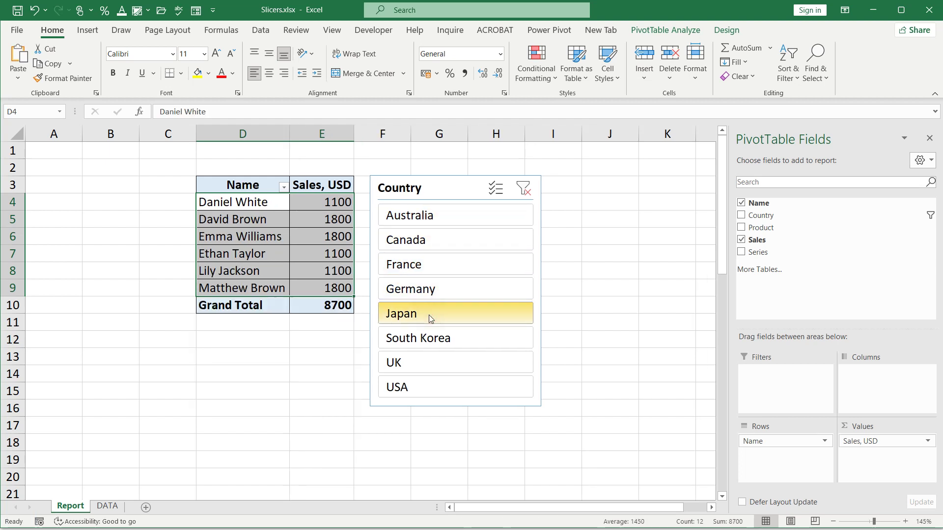
left_click(420, 389, "shift")
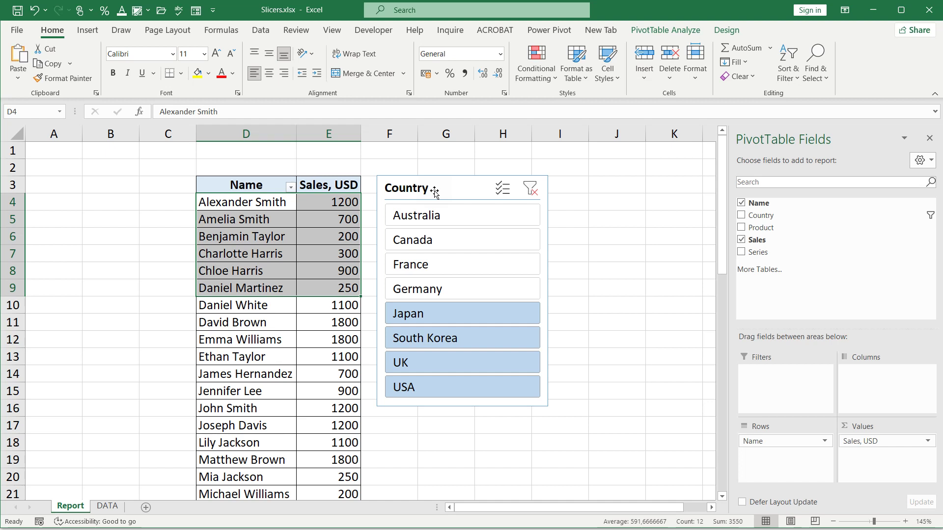
Step: Add a Series slicer and position it just right of the Country slicer
right_click(757, 255)
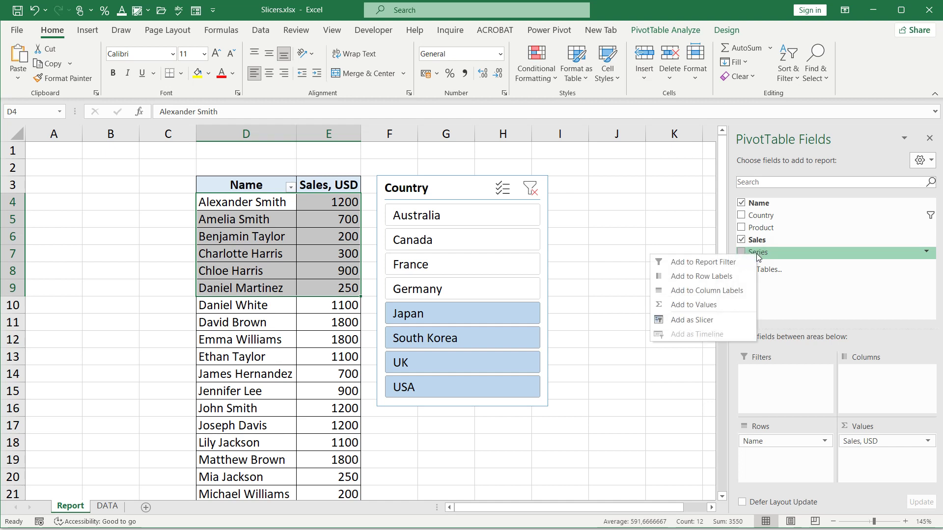
left_click(703, 320)
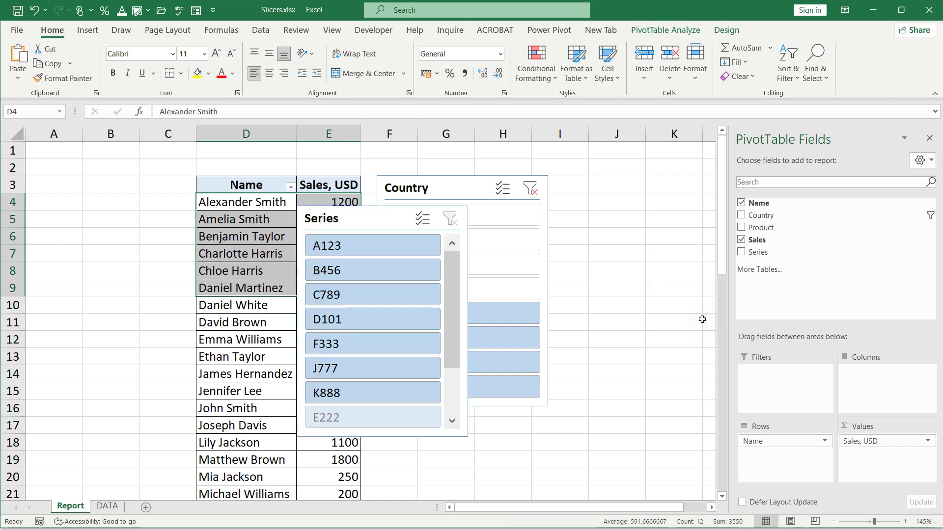
left_click_drag(392, 225, 630, 185)
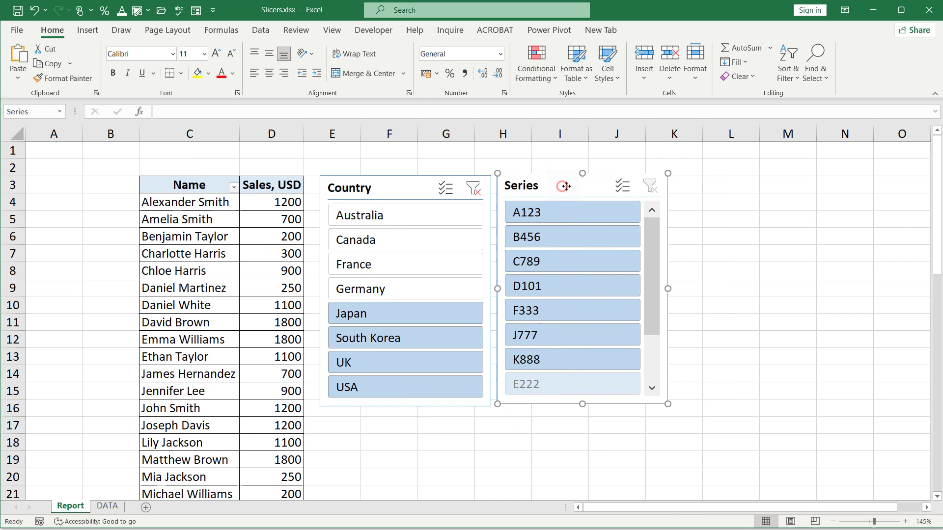
left_click_drag(566, 186, 571, 187)
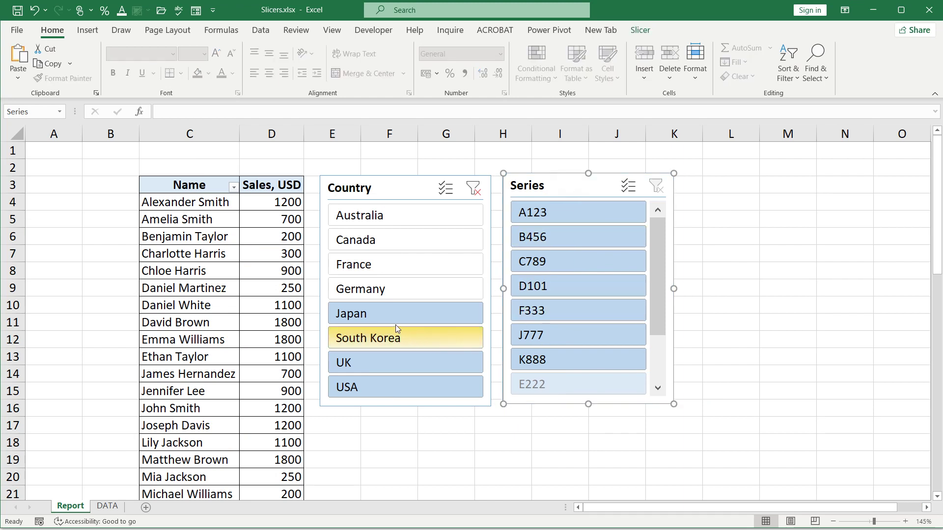
Step: Filter to France and series E222, then clear both the Series and Country slicer filters
left_click(378, 264)
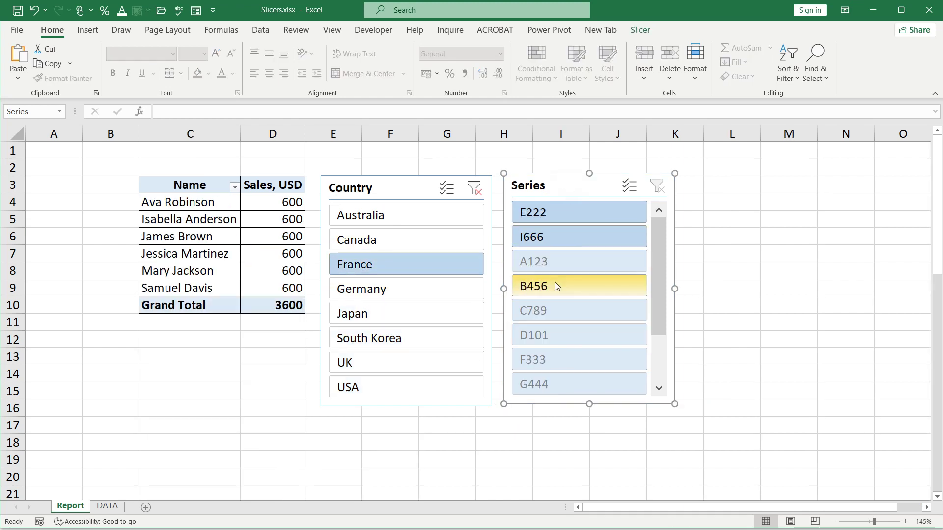
left_click(565, 214)
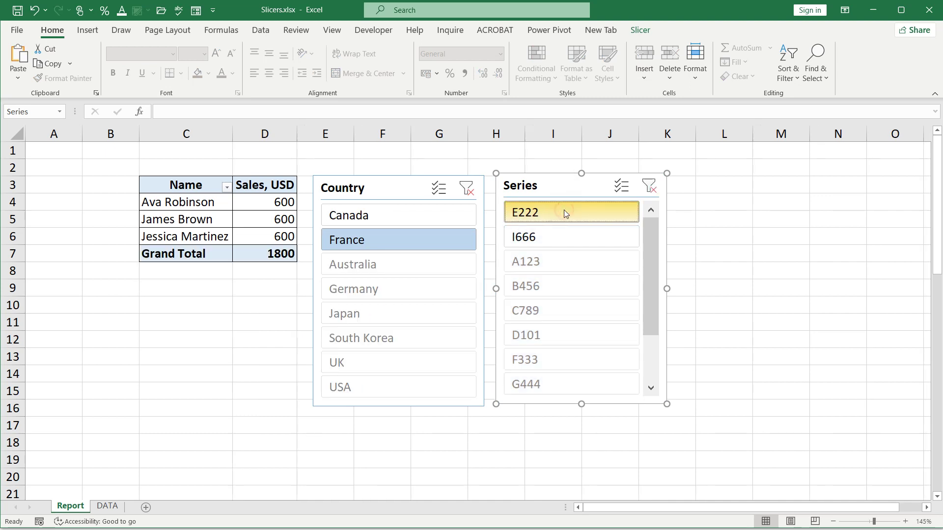
left_click(649, 187)
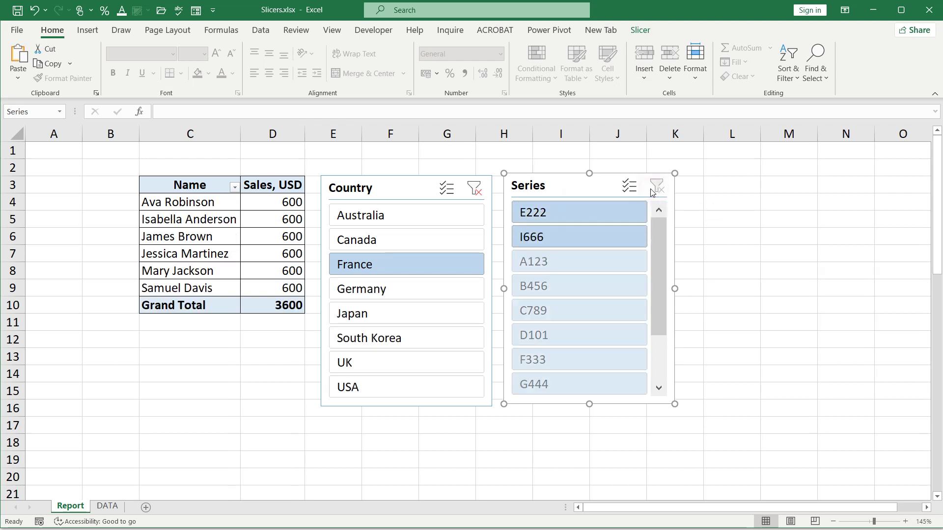
left_click(479, 194)
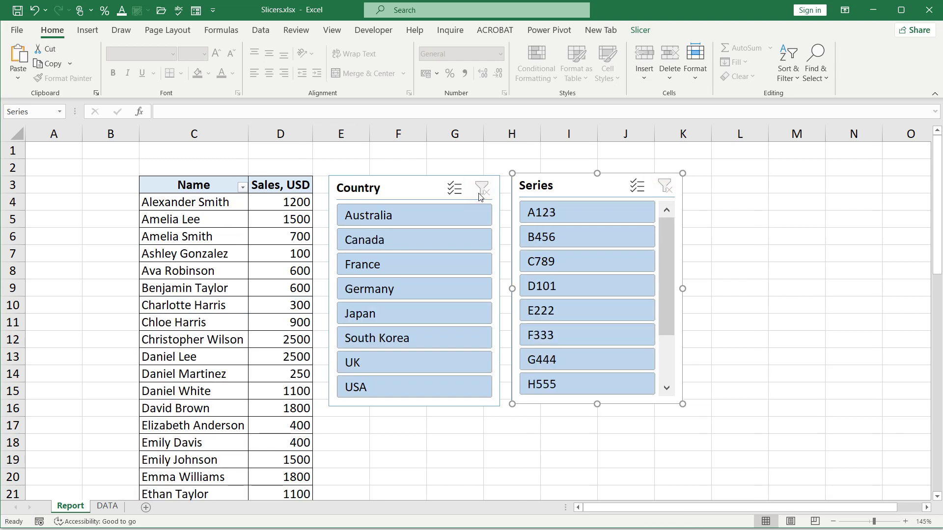
left_click(209, 185)
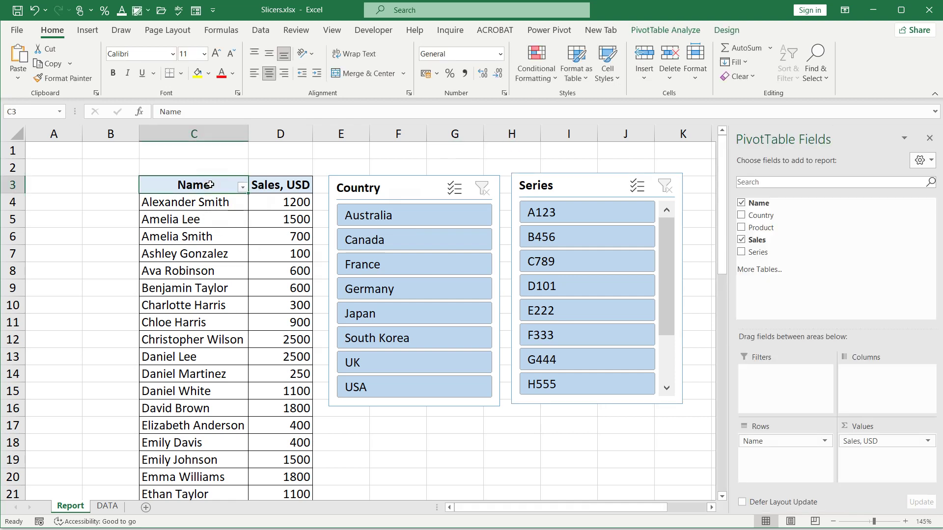
left_click(384, 187)
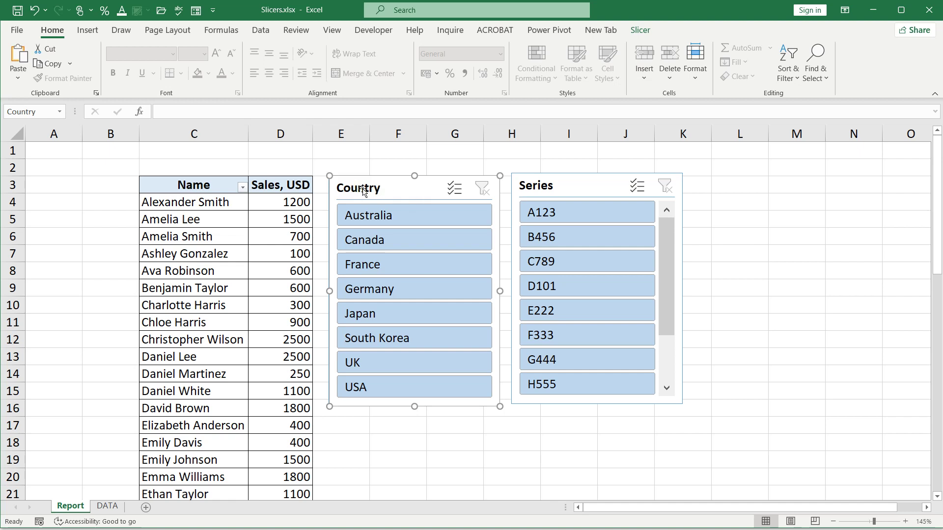
Step: Change the Country slicer's caption to 'Choose Country' in Slicer Settings
right_click(363, 191)
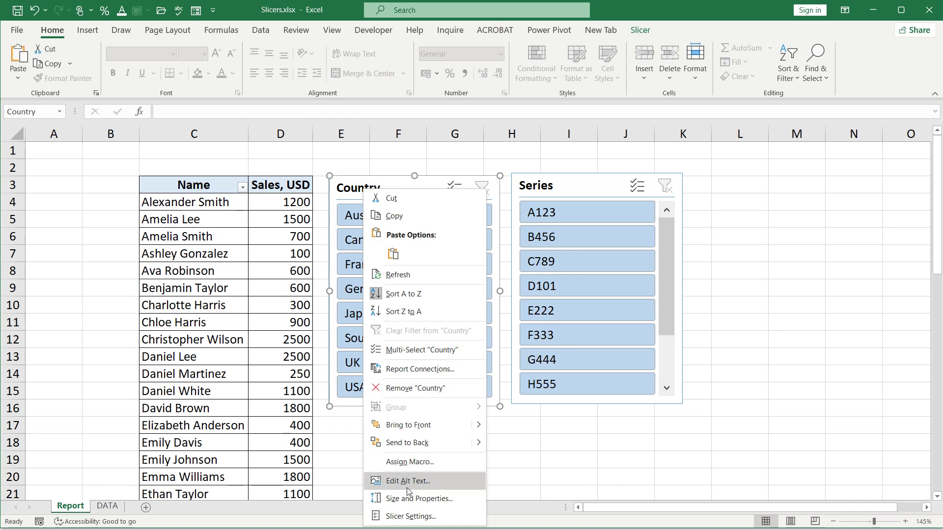
left_click(411, 516)
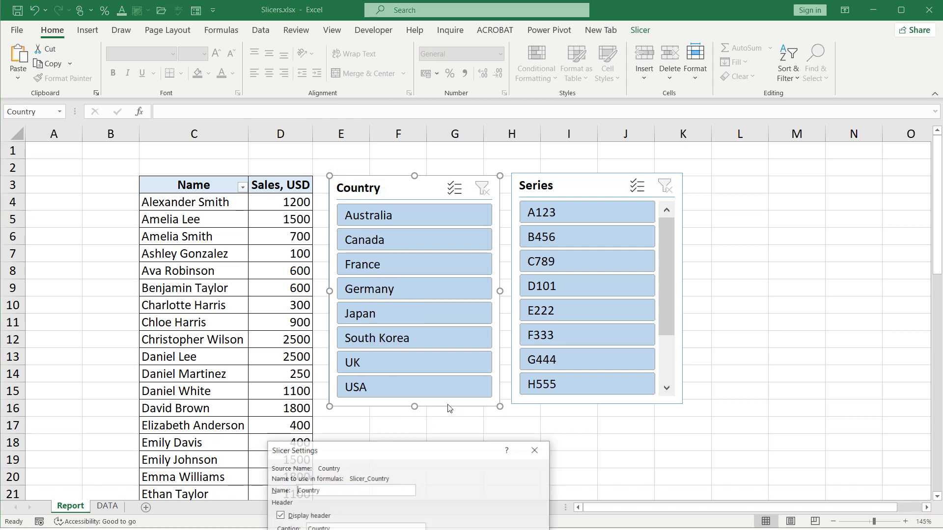
left_click_drag(428, 507, 487, 191)
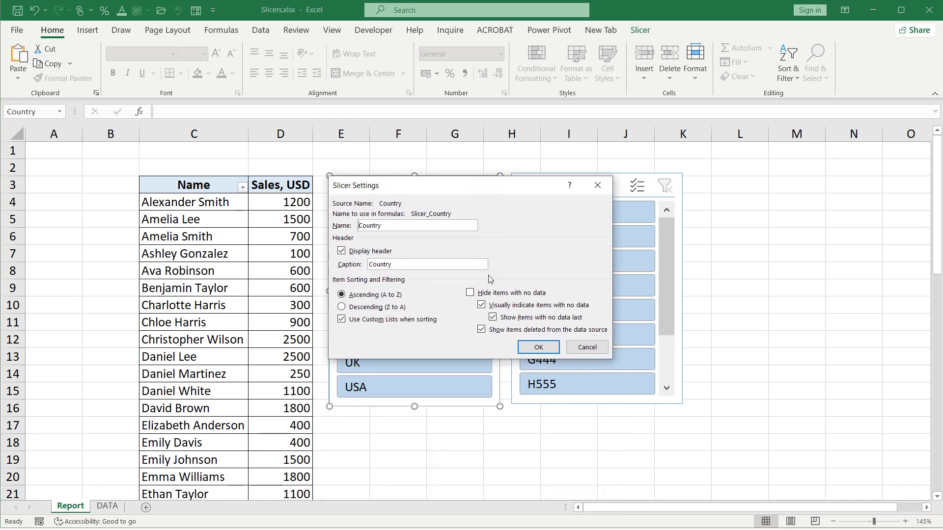
left_click(370, 265)
type("Choose")
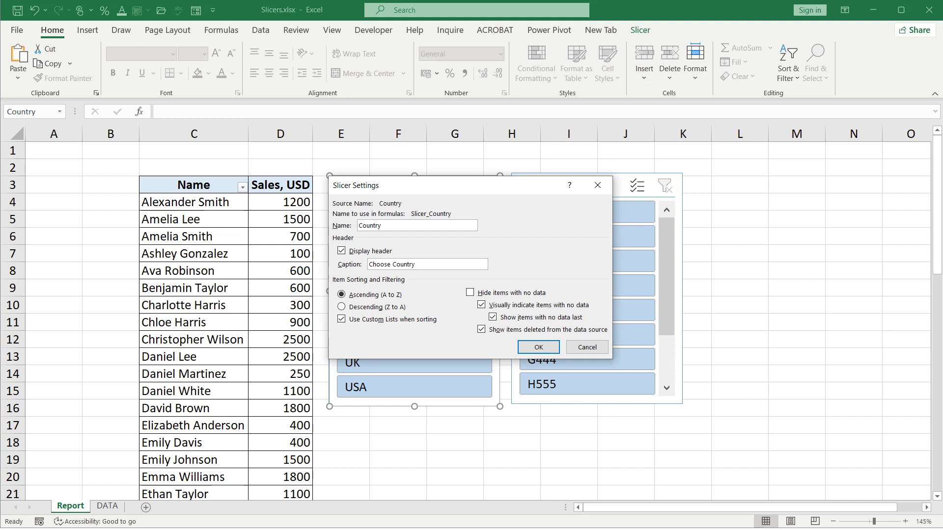
left_click(524, 347)
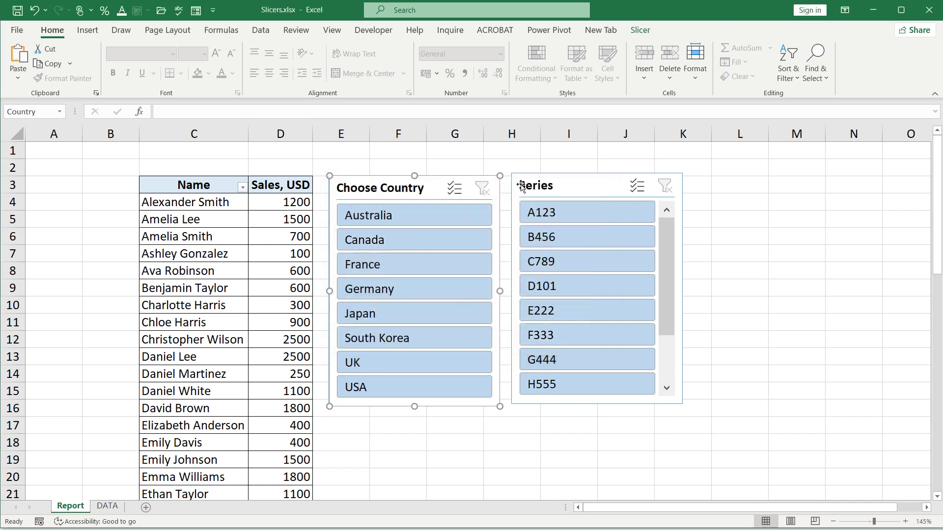
Step: Change the Series slicer's caption to 'Choose Series' in Slicer Settings
right_click(556, 188)
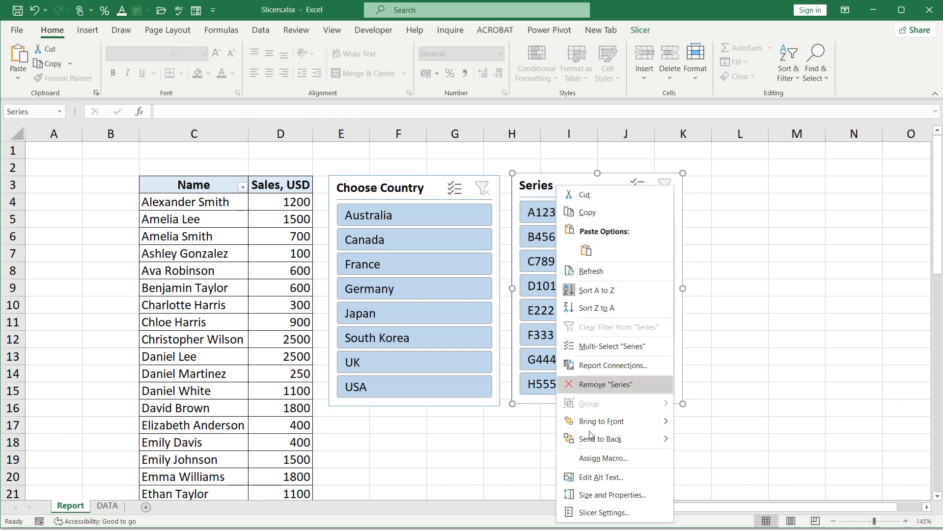
left_click(603, 513)
left_click_drag(551, 451, 502, 190)
left_click(455, 267)
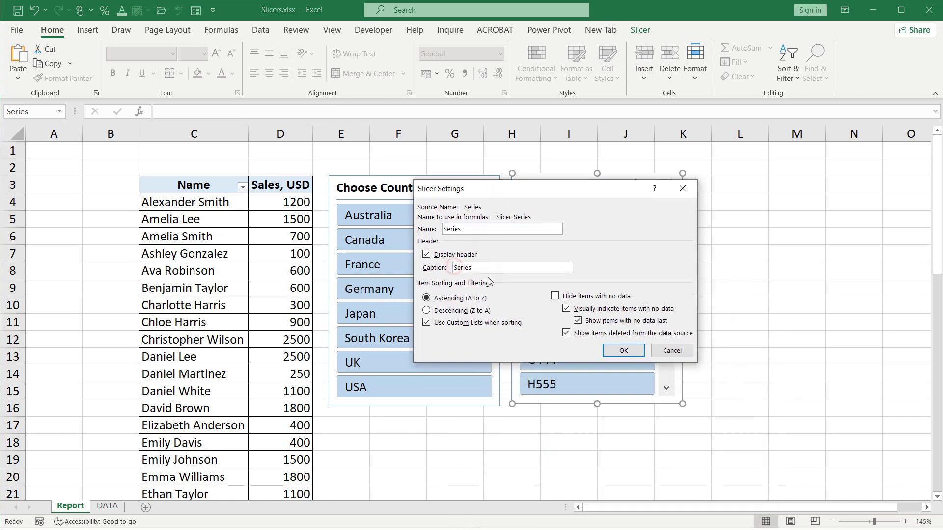
type("Choose")
left_click(620, 350)
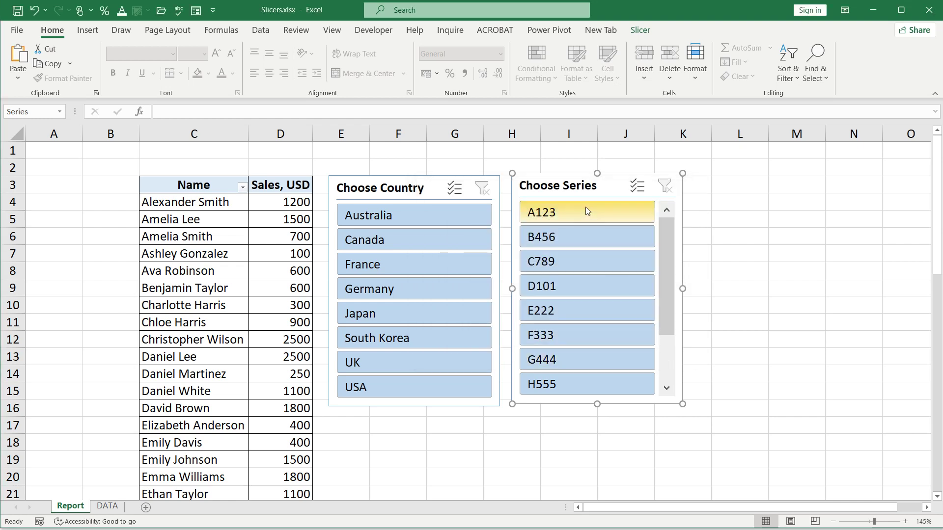
Step: Fill the pivot header cells C3:D3 (Name, Sales, USD) with yellow
left_click(432, 186)
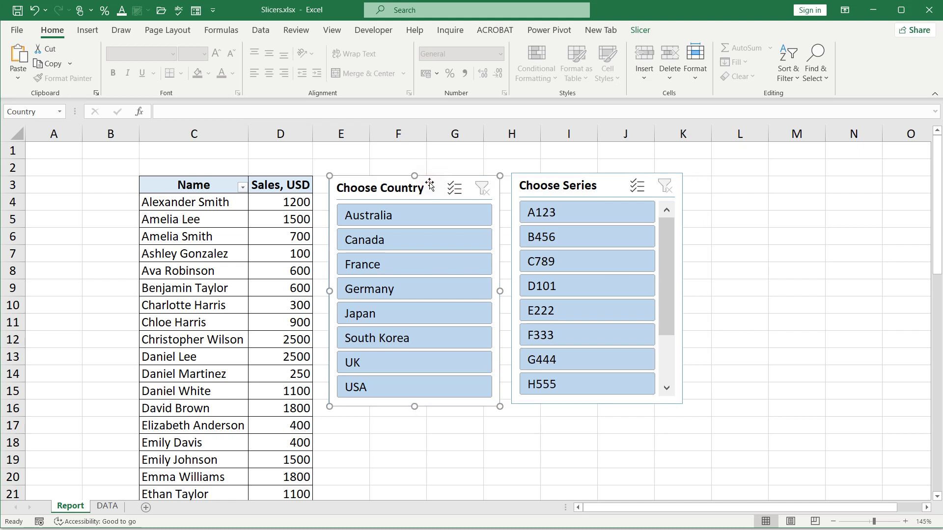
left_click_drag(217, 185, 272, 182)
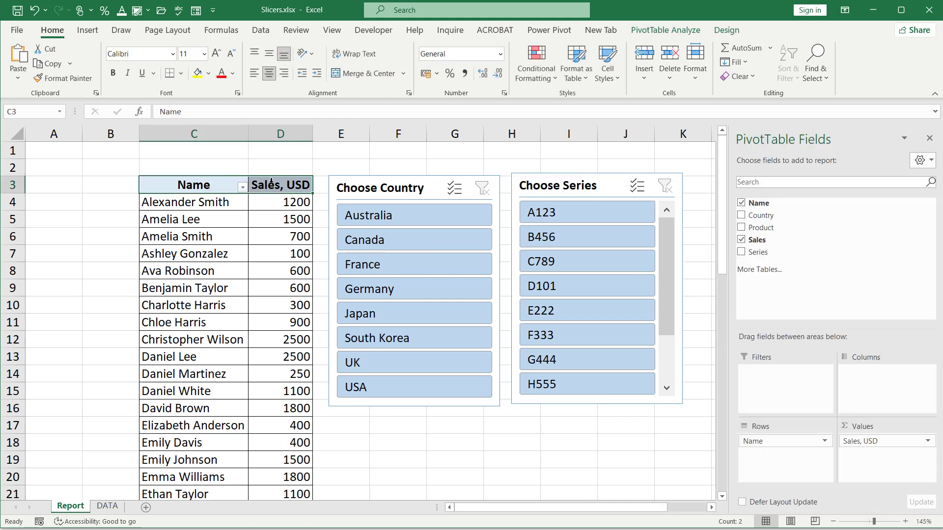
left_click(208, 73)
left_click(216, 188)
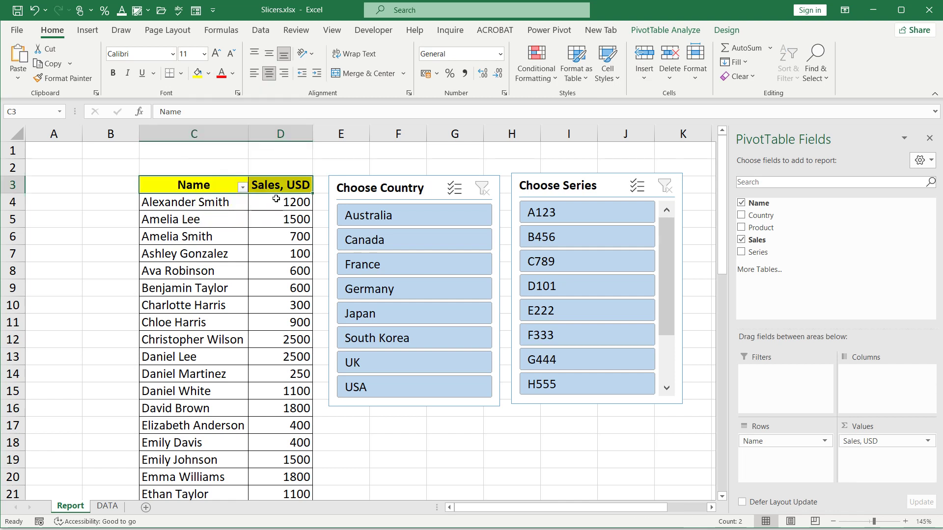
left_click(346, 186)
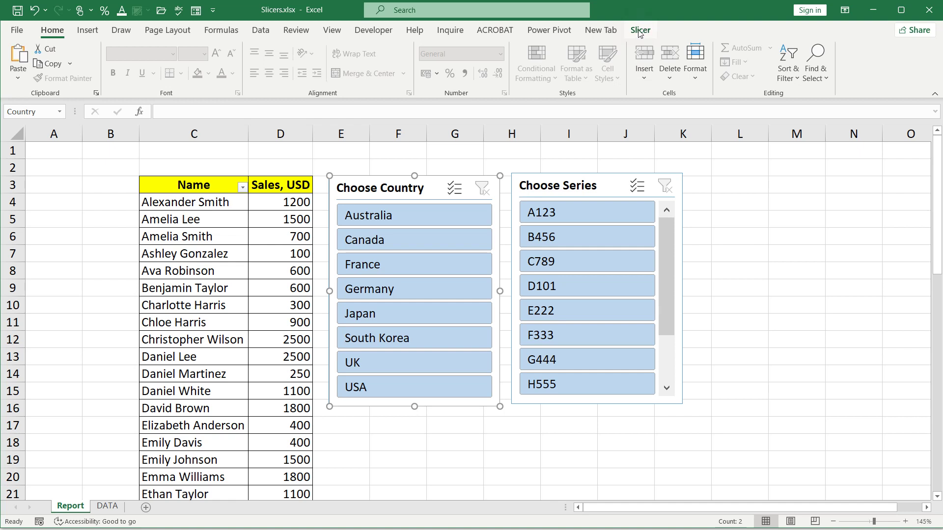
Step: Apply the light yellow slicer style to Choose Country, after briefly trying dark yellow
left_click(400, 150)
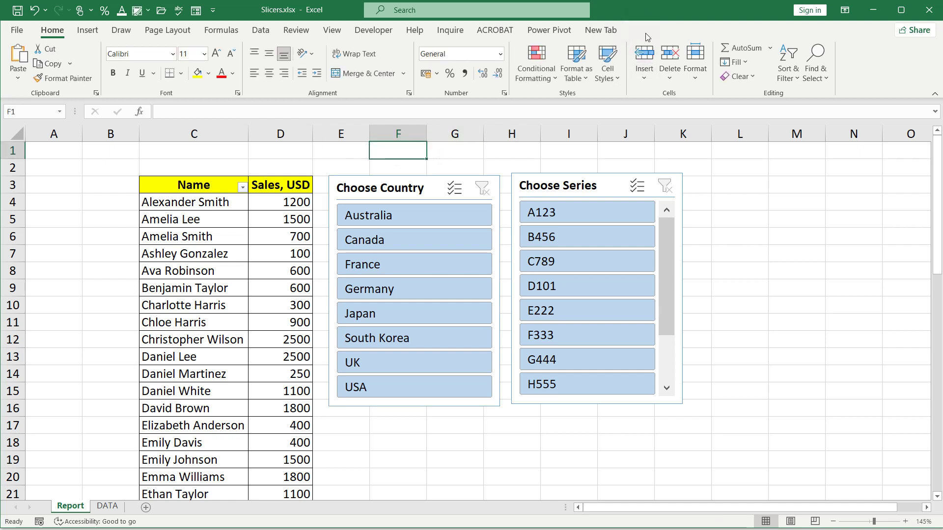
left_click(421, 186)
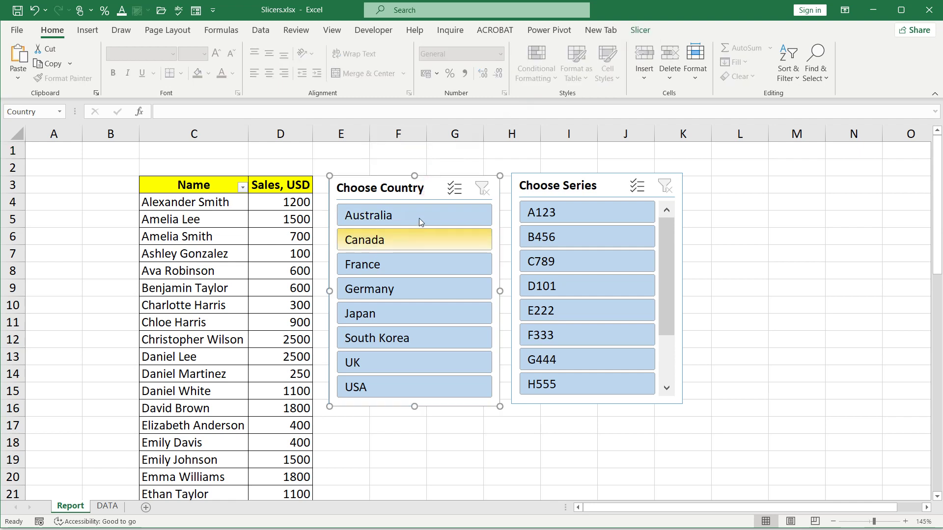
left_click(640, 31)
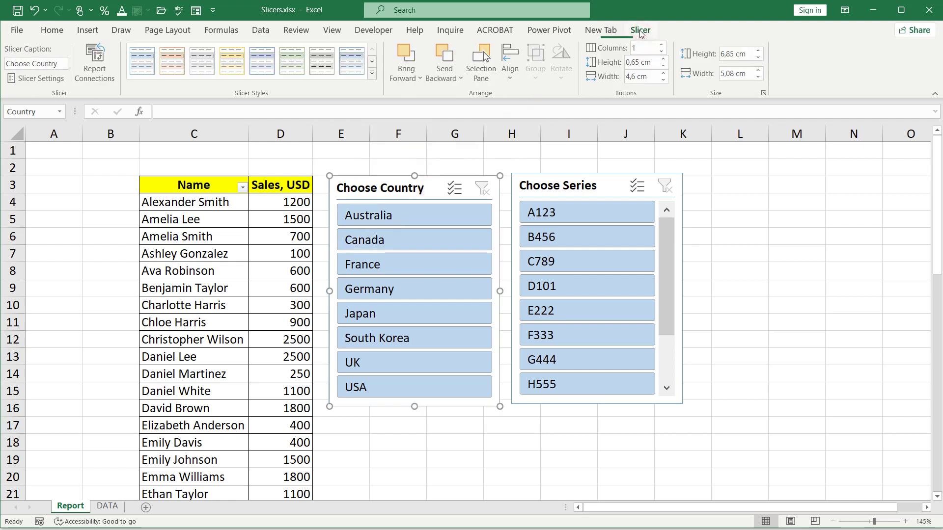
left_click(373, 75)
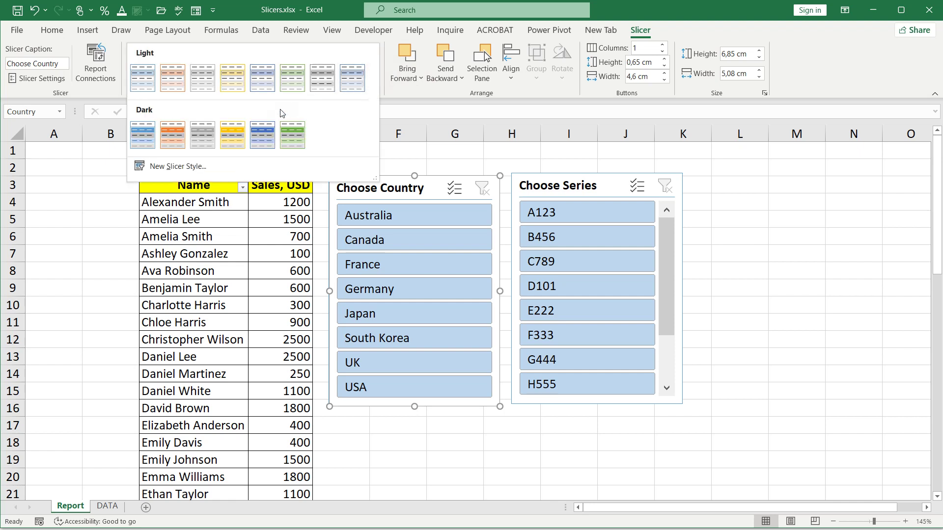
left_click(232, 86)
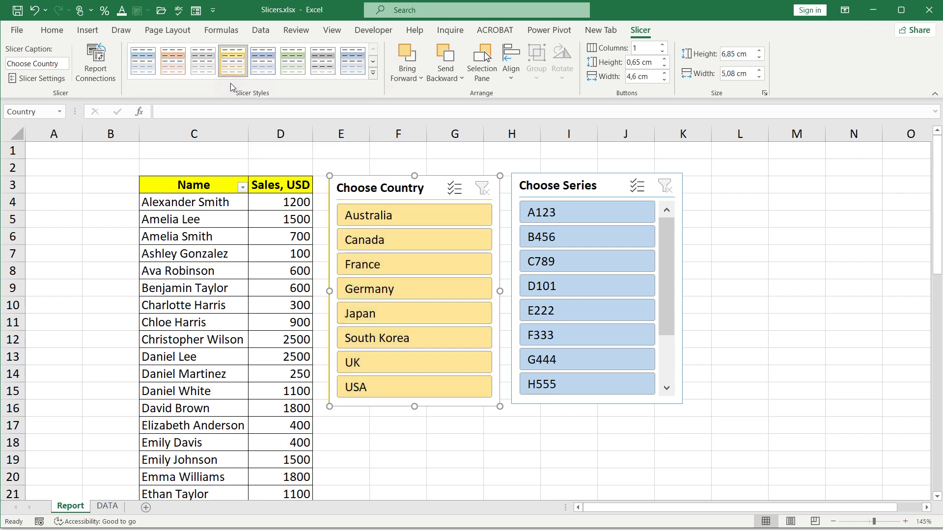
left_click(376, 79)
left_click(233, 135)
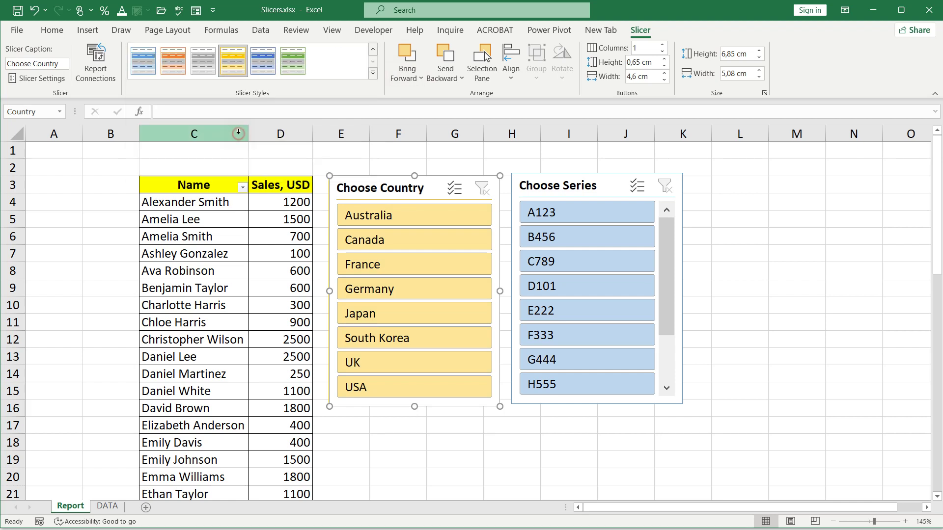
left_click(374, 73)
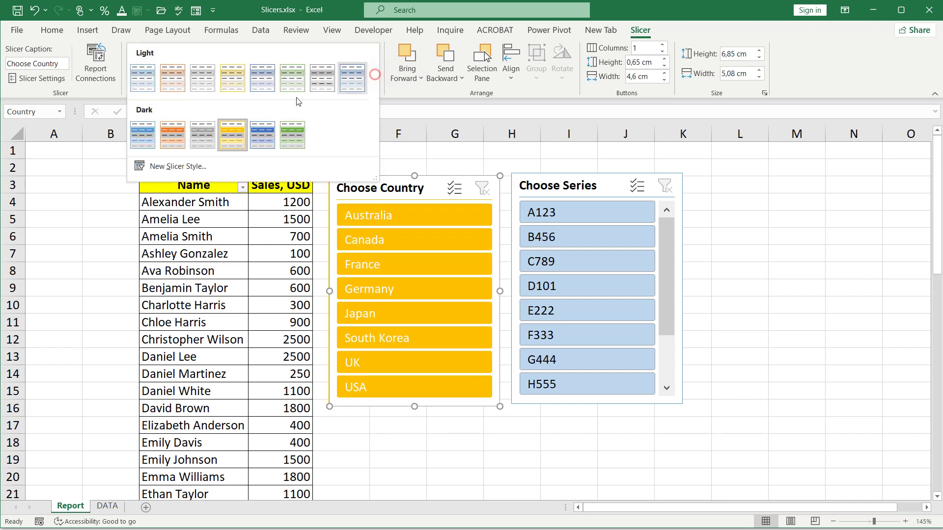
left_click(235, 89)
Step: Apply the same light yellow slicer style to the Choose Series slicer
left_click(549, 180)
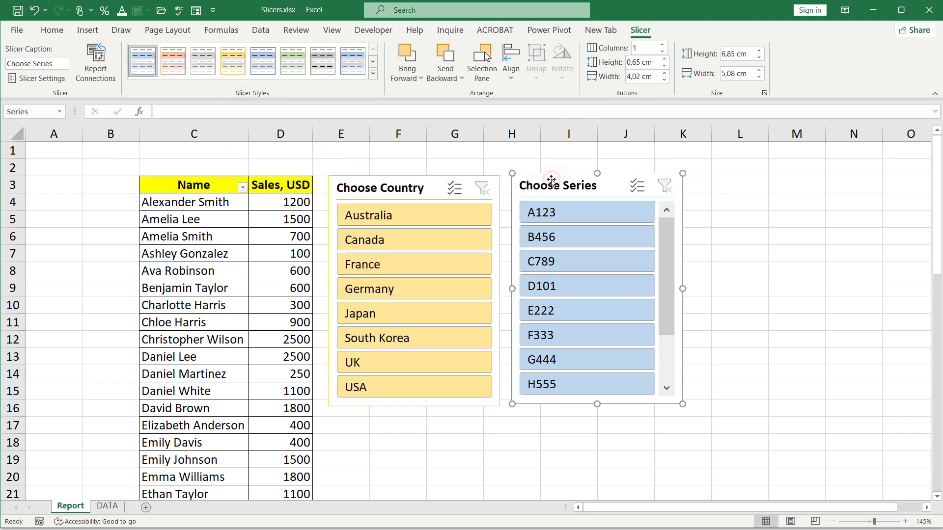
left_click(373, 73)
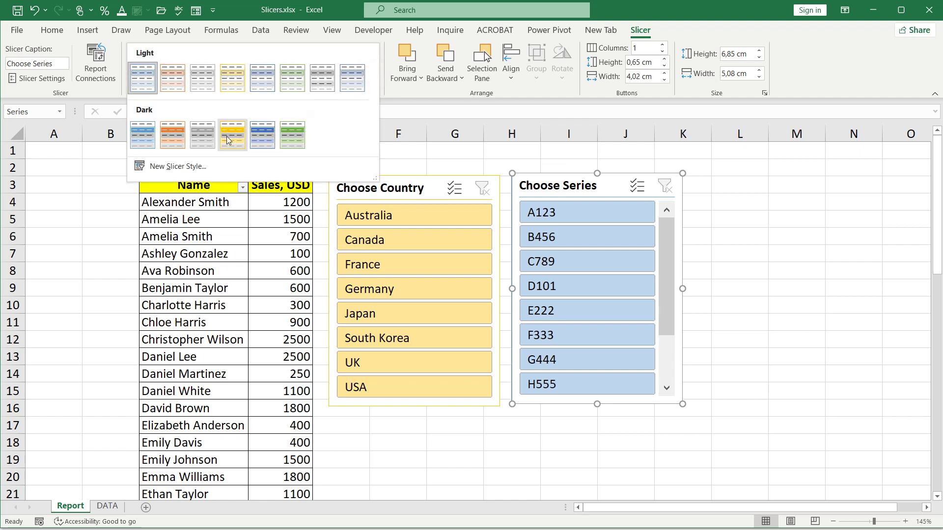
left_click(232, 87)
left_click(449, 153)
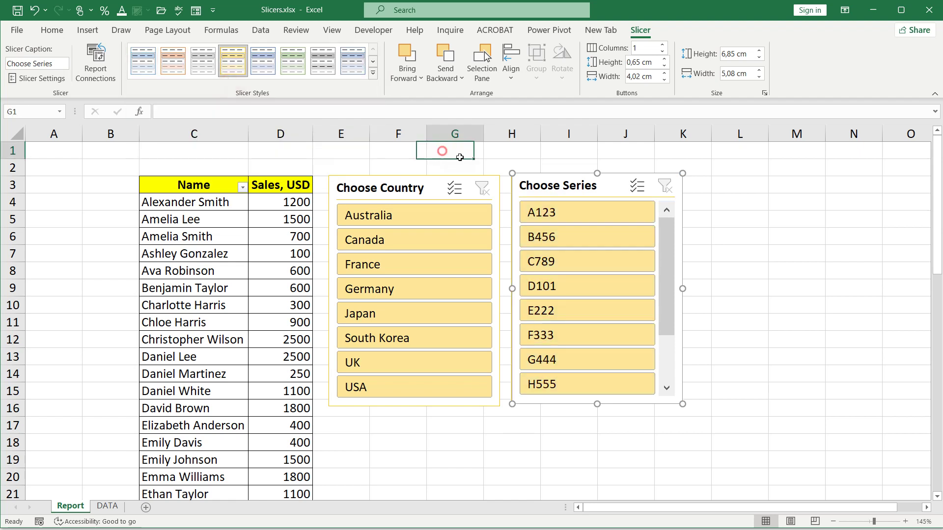
left_click(225, 152)
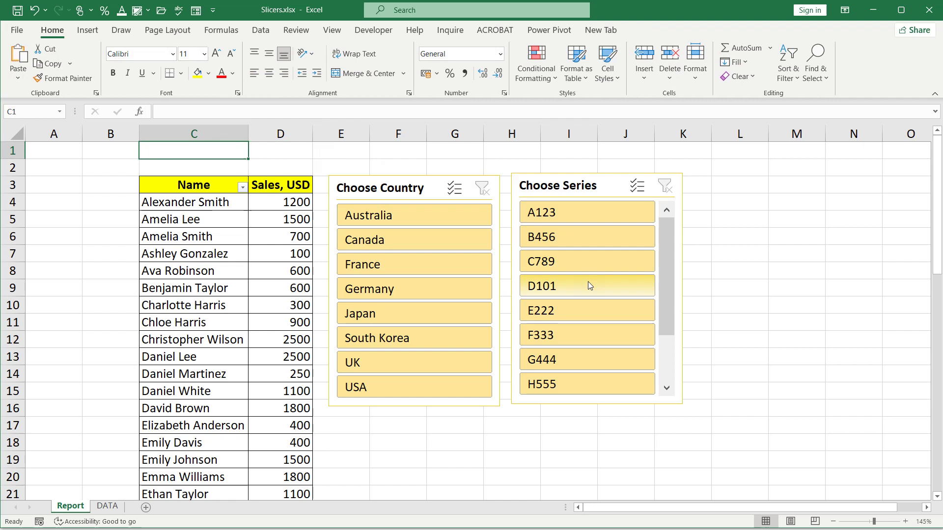